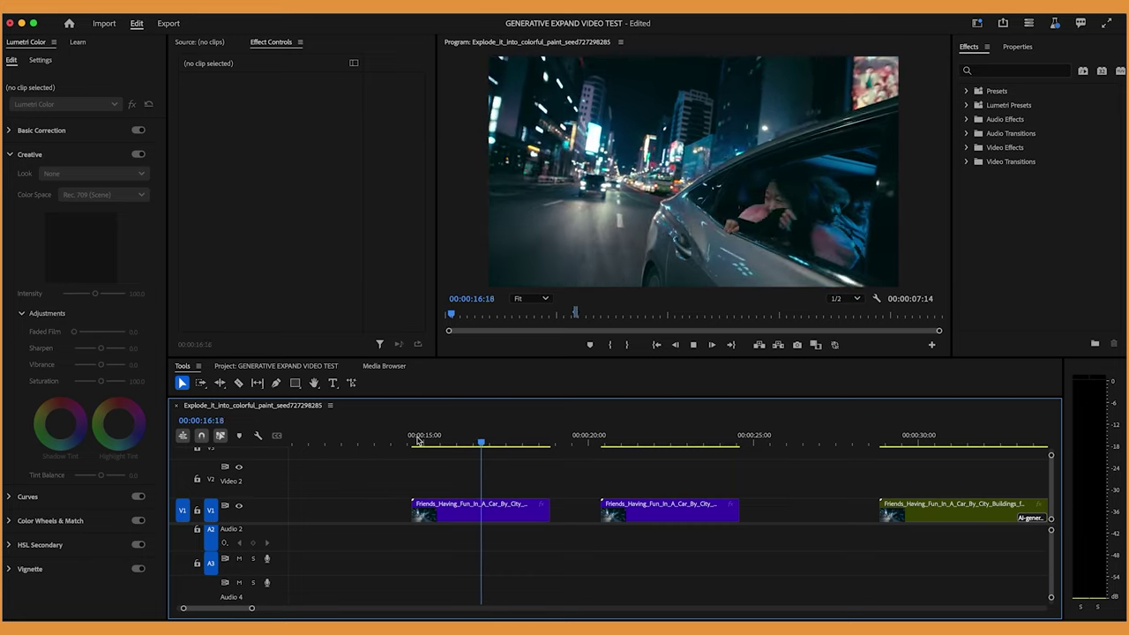
Step: Extend the second city car clip by two seconds with Generative Extend, ending at 00:00:26:13
left_click(661, 441)
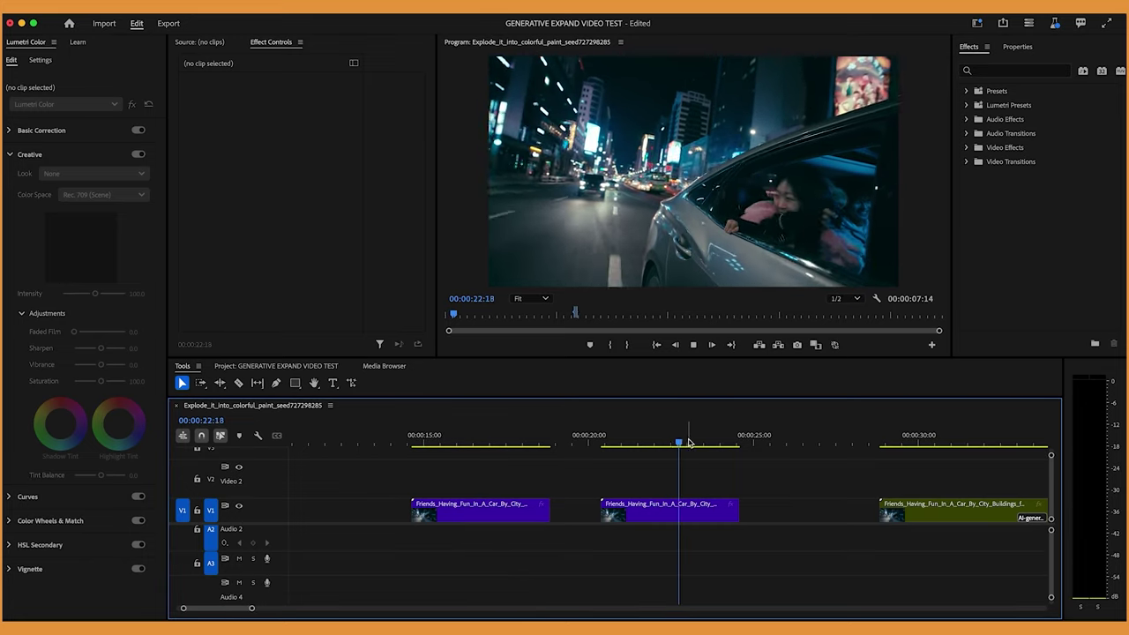
key("space")
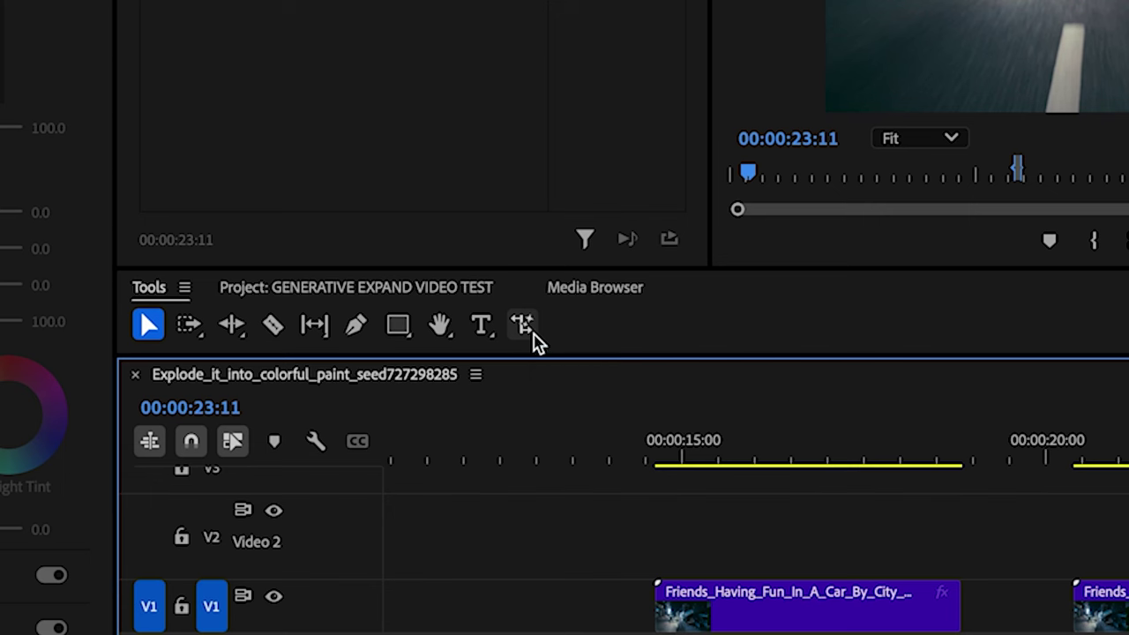
left_click(533, 337)
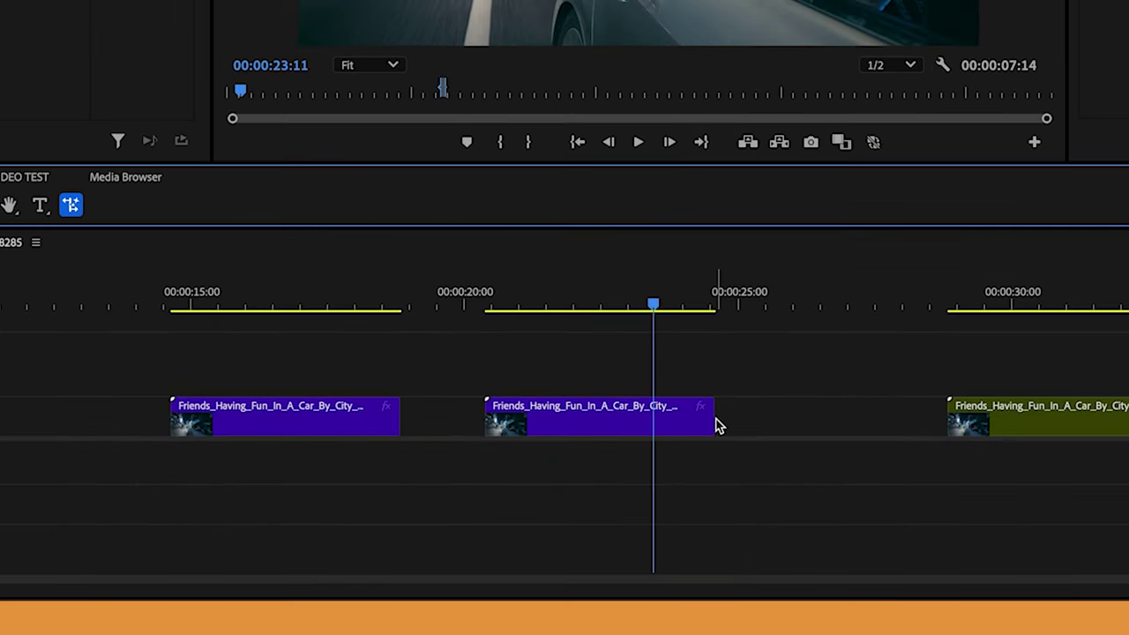
left_click_drag(717, 411, 899, 422)
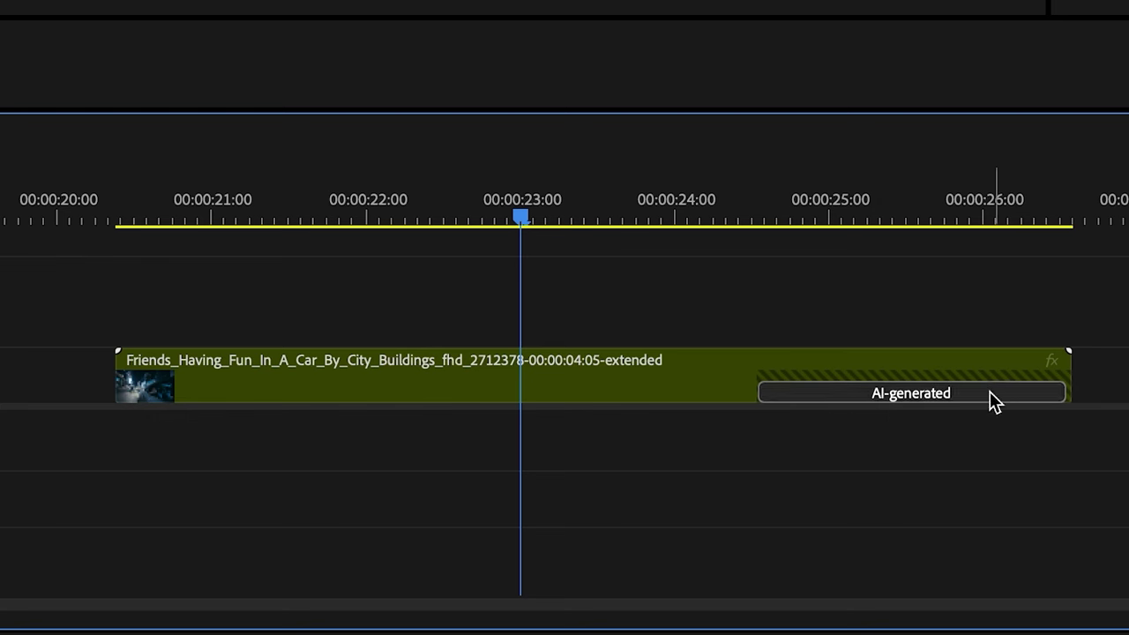
Step: Rate the car clip's AI-generated extension as Poor Output and start playing the extended clip
left_click(849, 394)
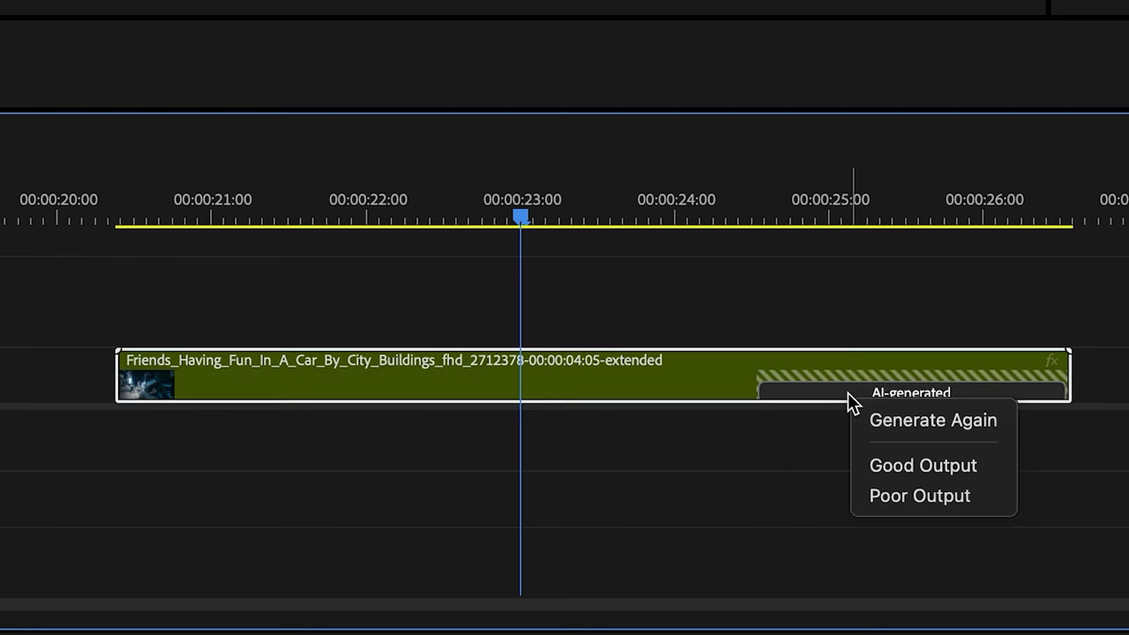
left_click(993, 498)
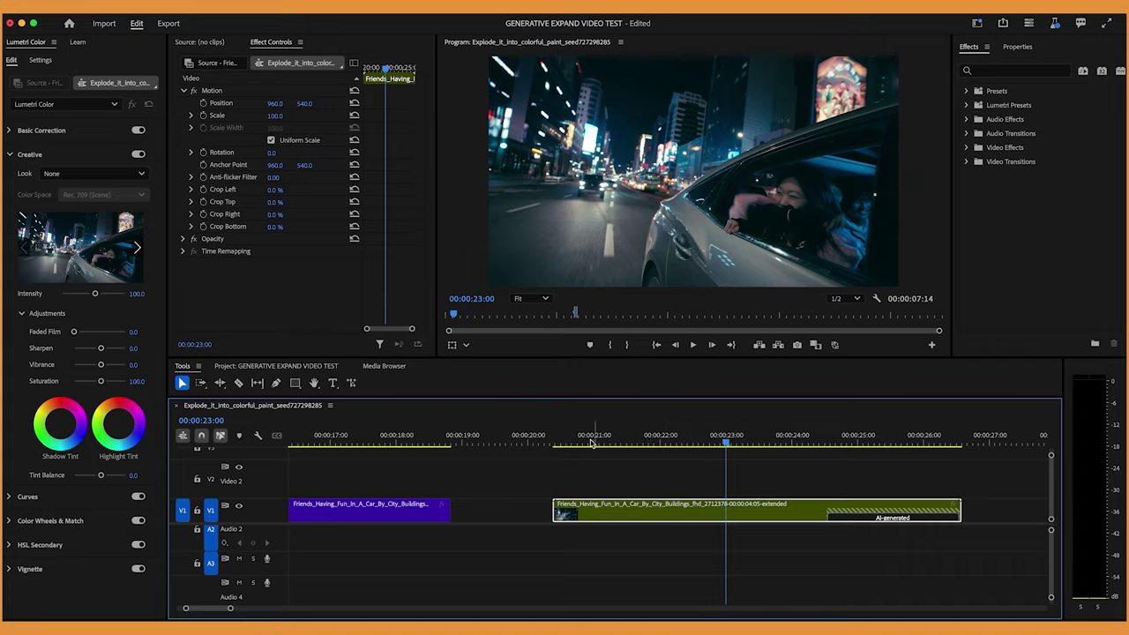
key("space")
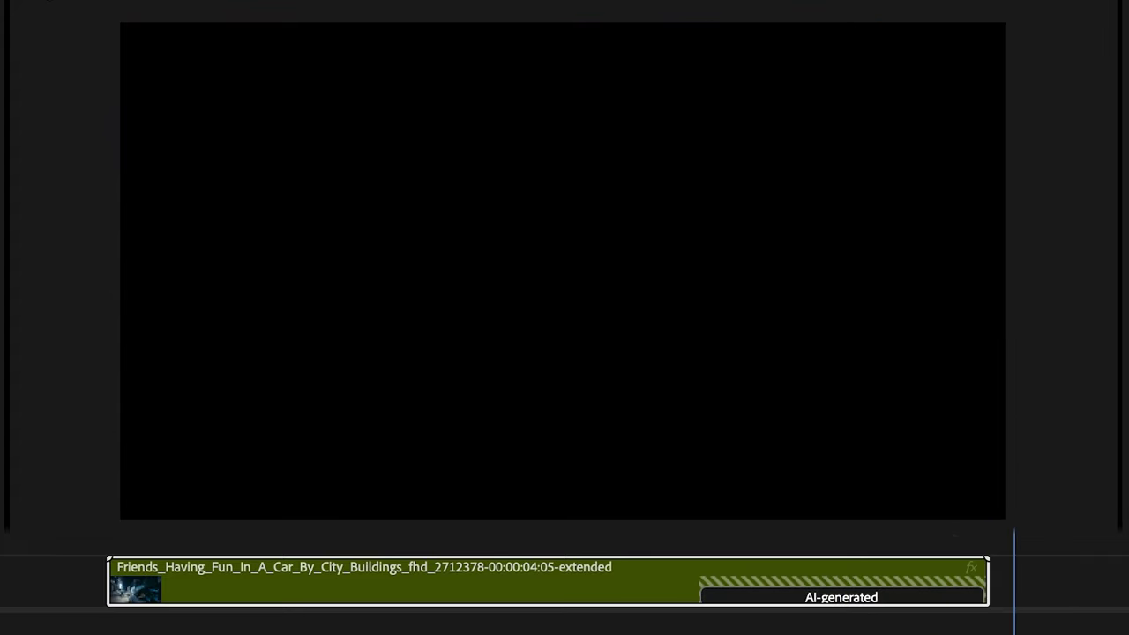
Step: Play through the city car clip's AI extension, then shuttle back and forward again with J and L
left_click(723, 609)
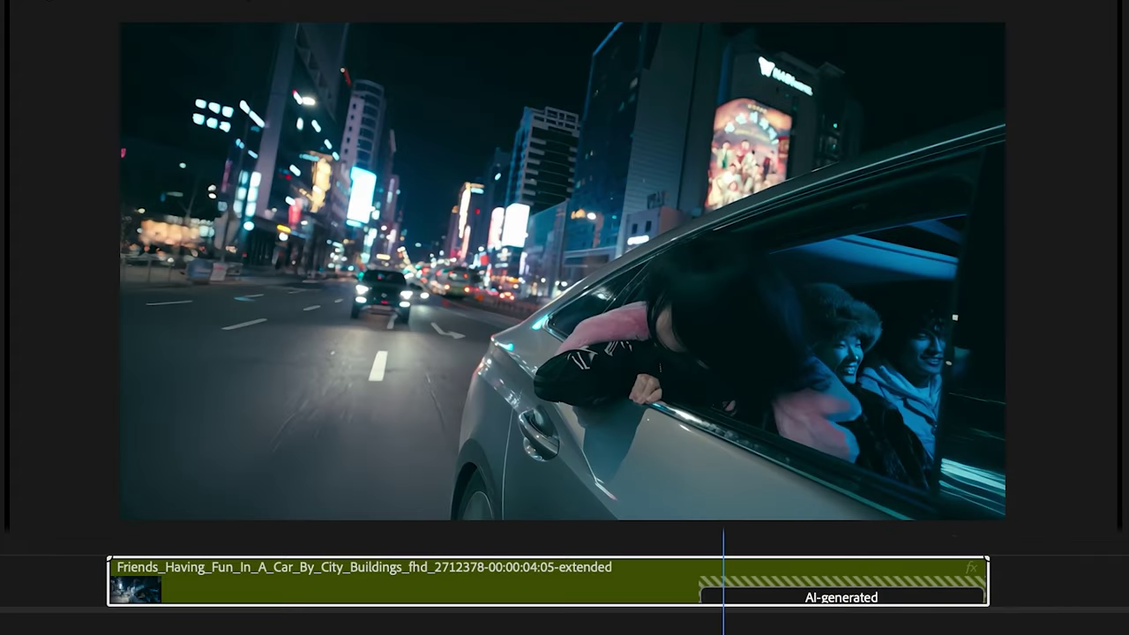
key("space")
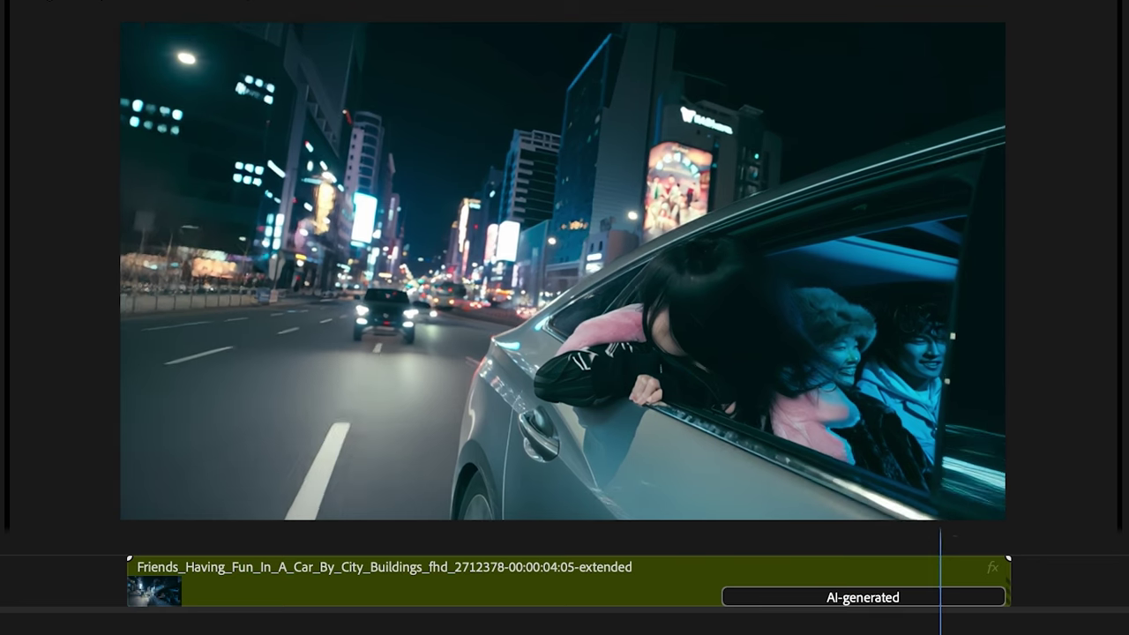
key("j")
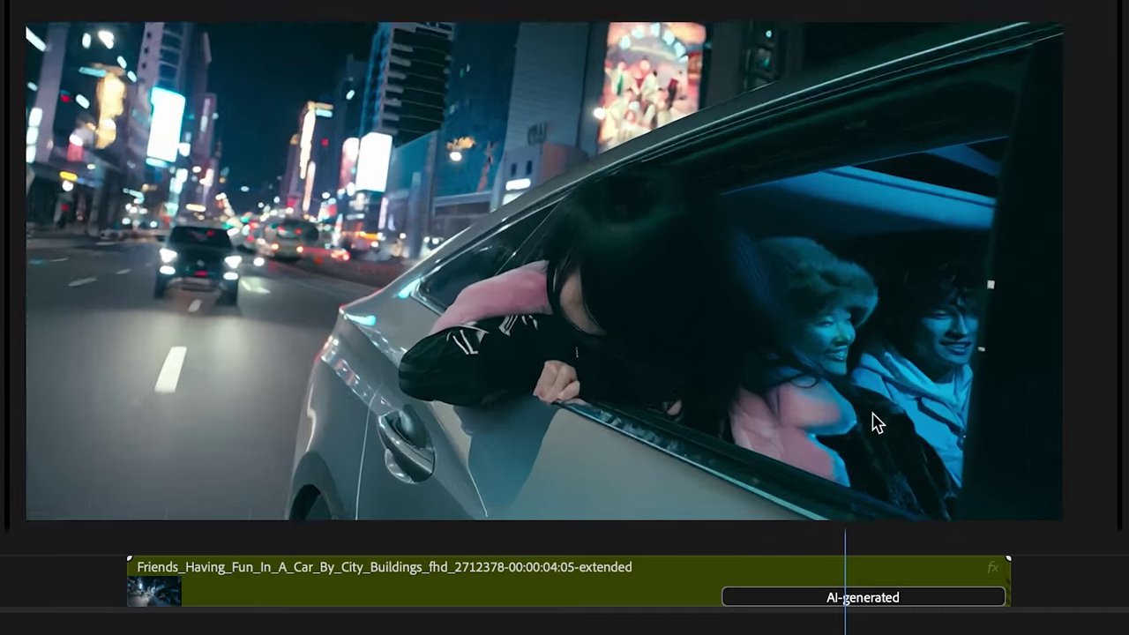
key("j")
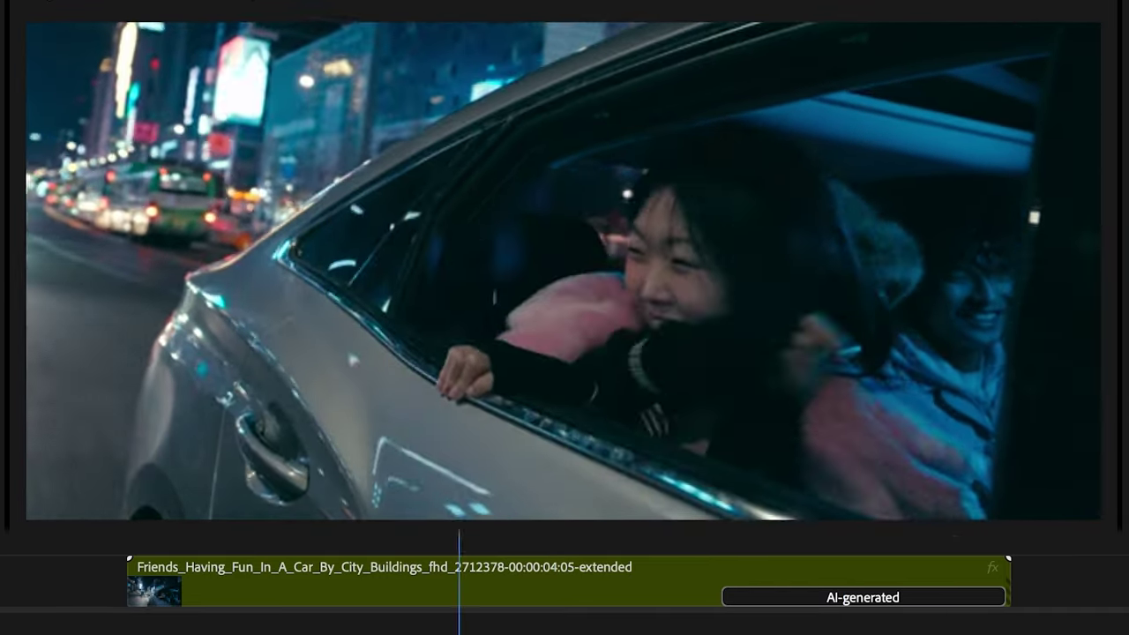
key("l")
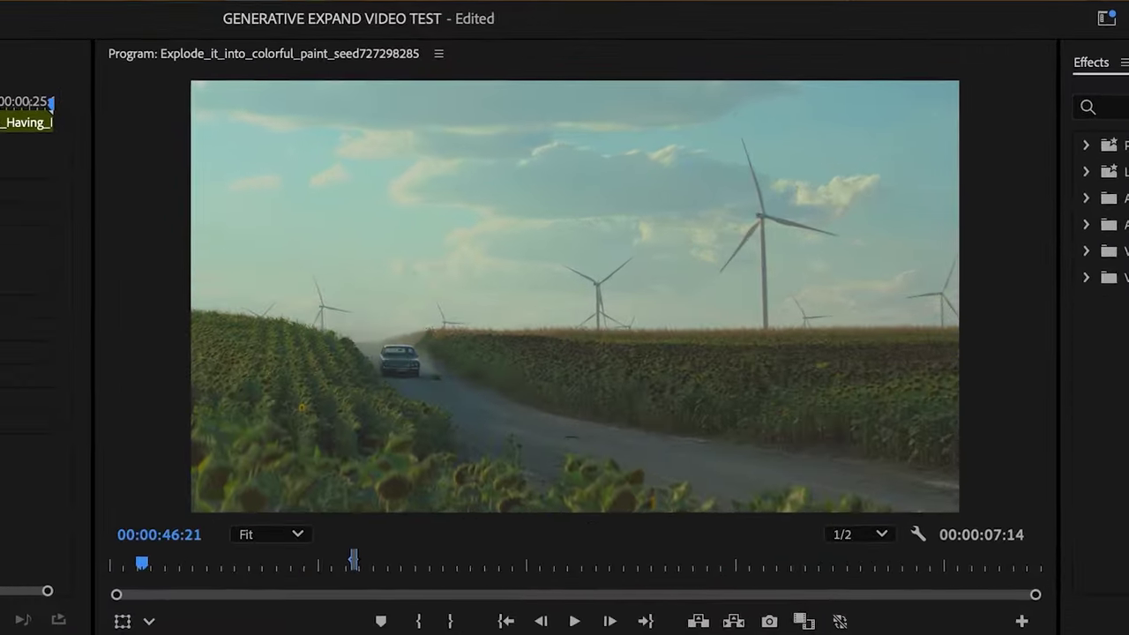
Step: Briefly play the sunflower-field car clip, then zoom the timeline in around the playhead
key("space")
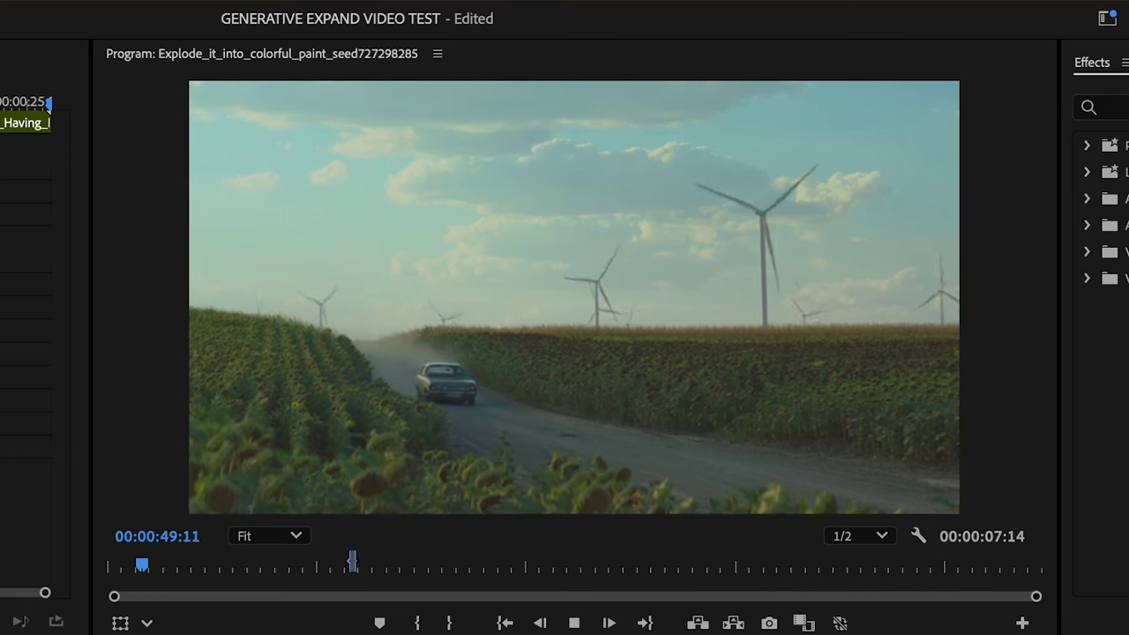
key("space")
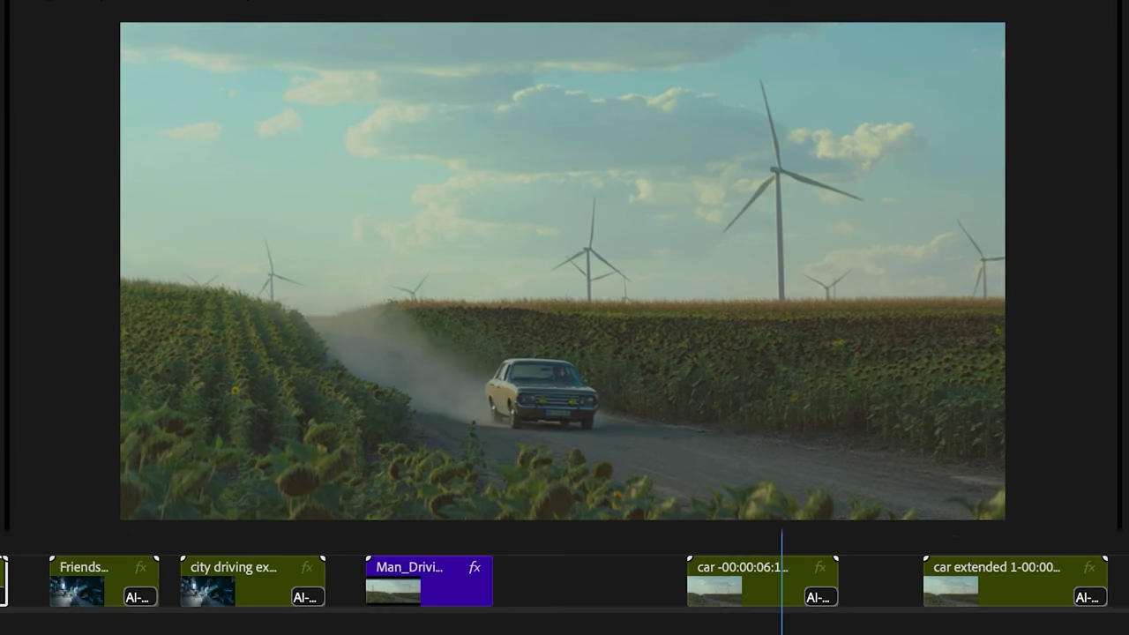
key("equal")
key("equal")
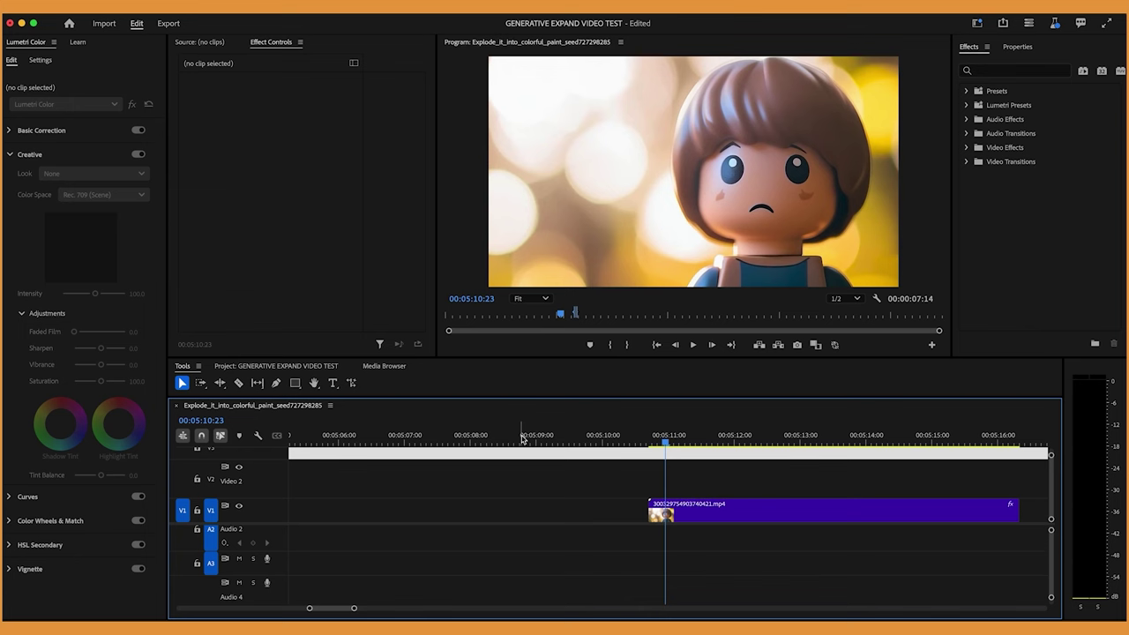
Step: Zoom the timeline out and play the AI-extended toy figure clip
key("minus")
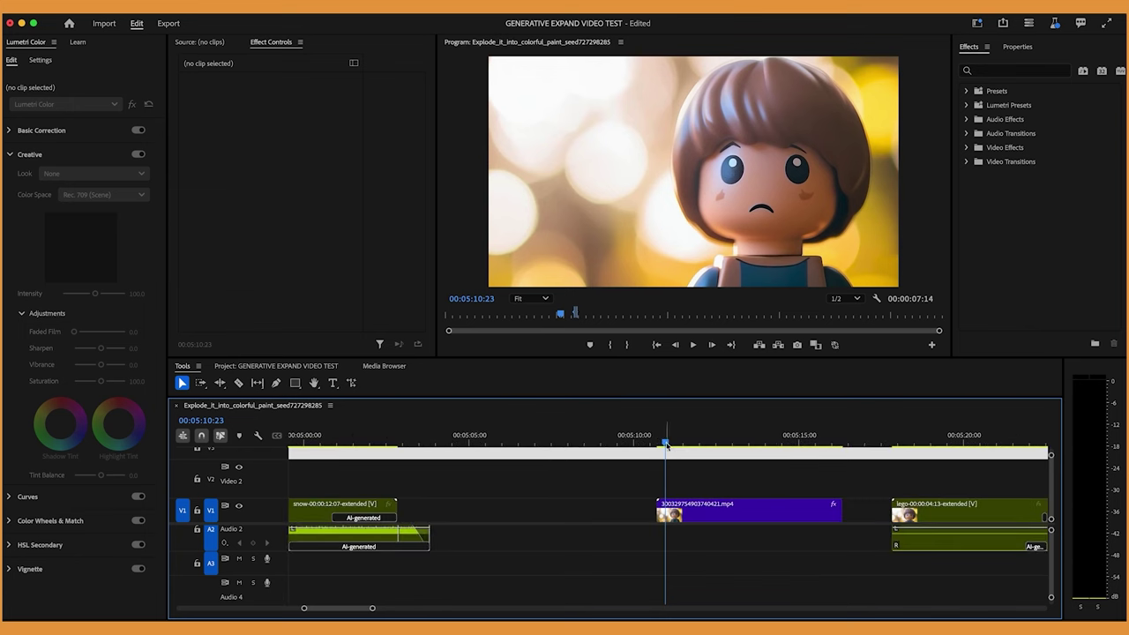
key("space")
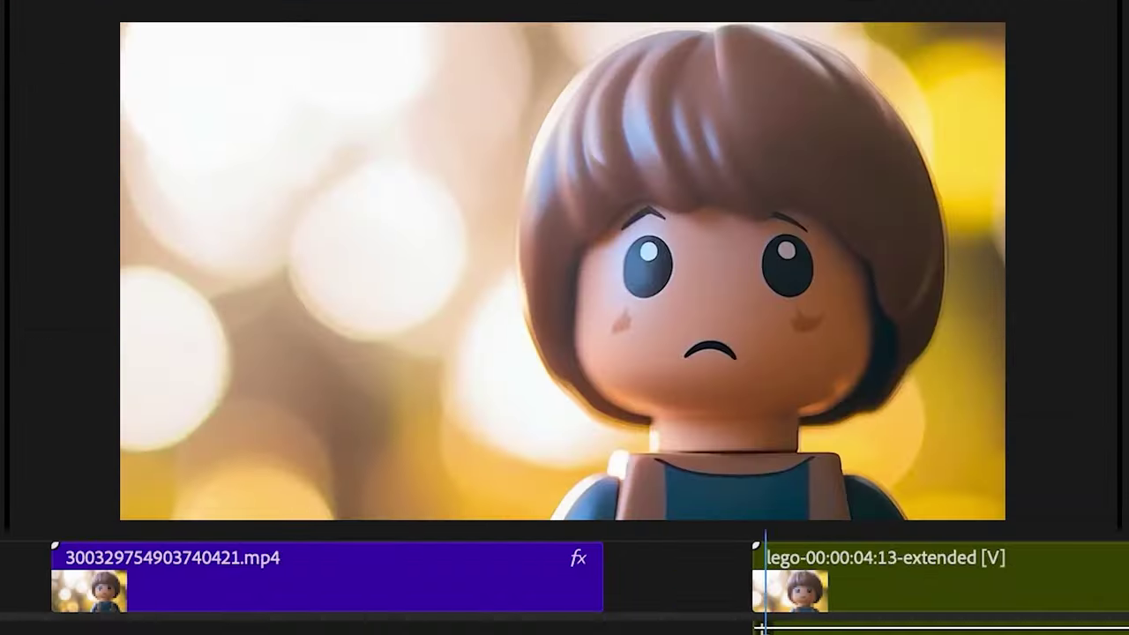
key("minus")
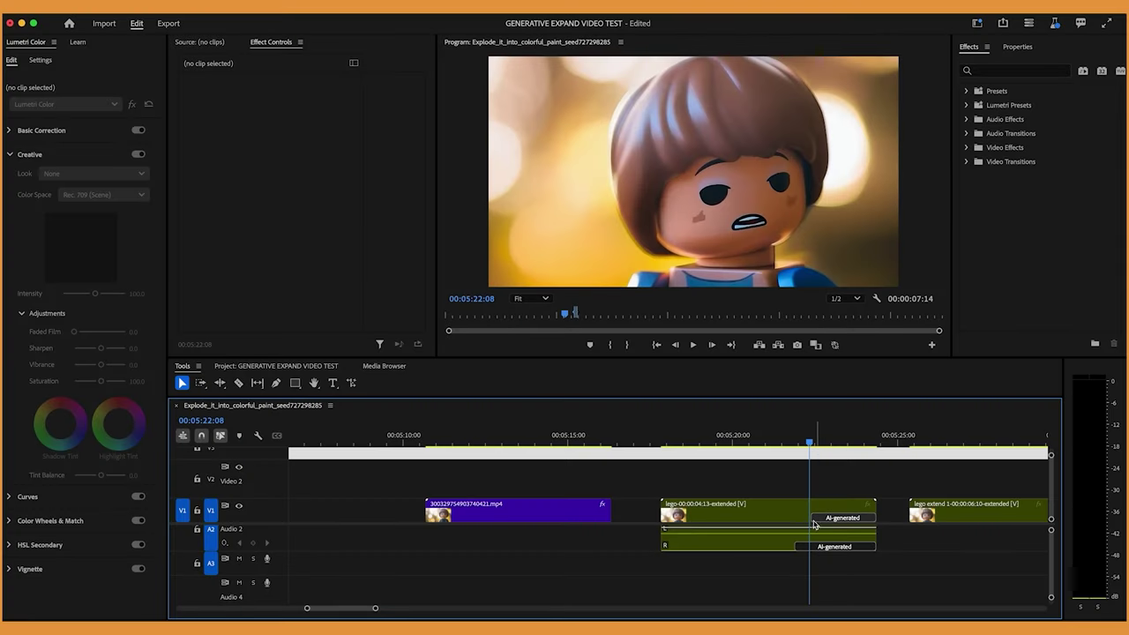
Step: Mark the extended lego clip's range, then play on into the following walking clips
key("Up")
left_click(688, 513)
key("x")
key("Down")
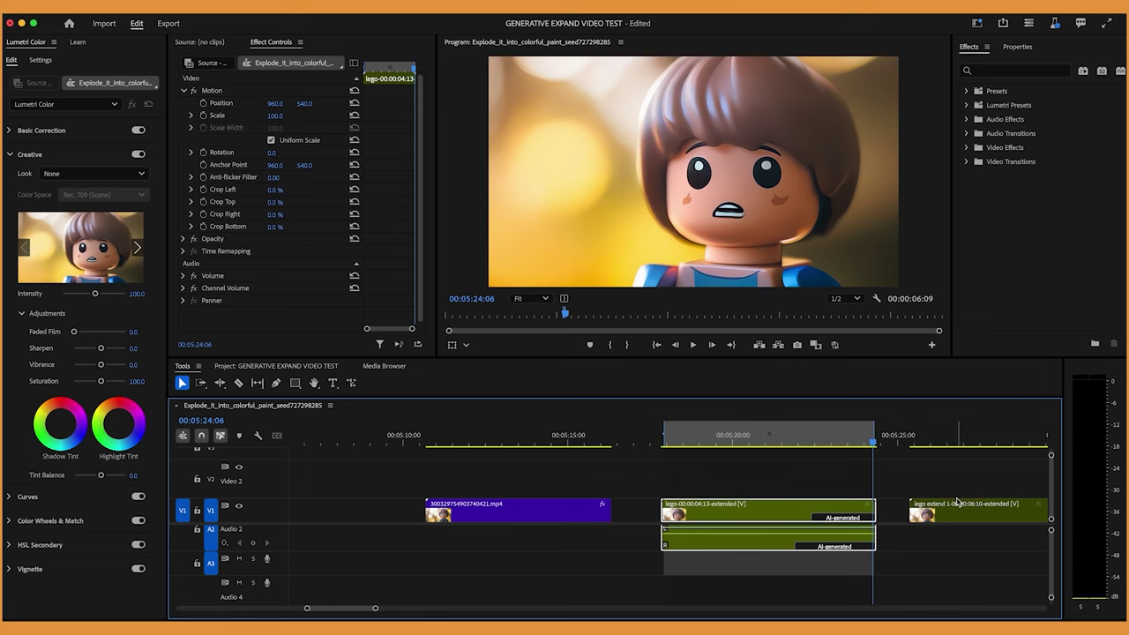
left_click(908, 452)
key("=")
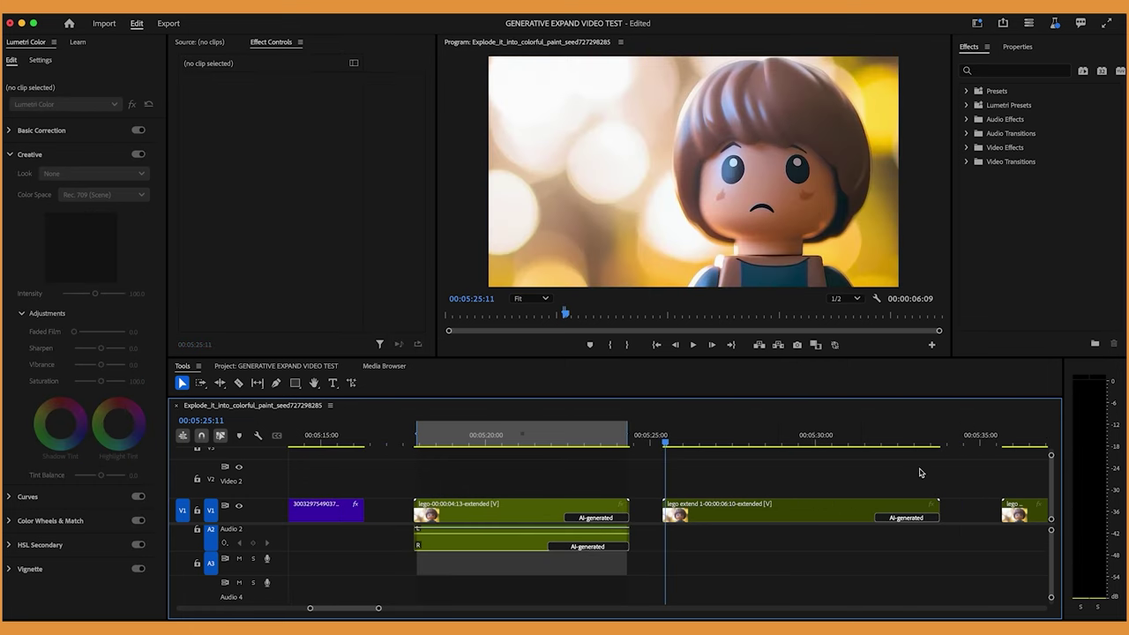
key("minus")
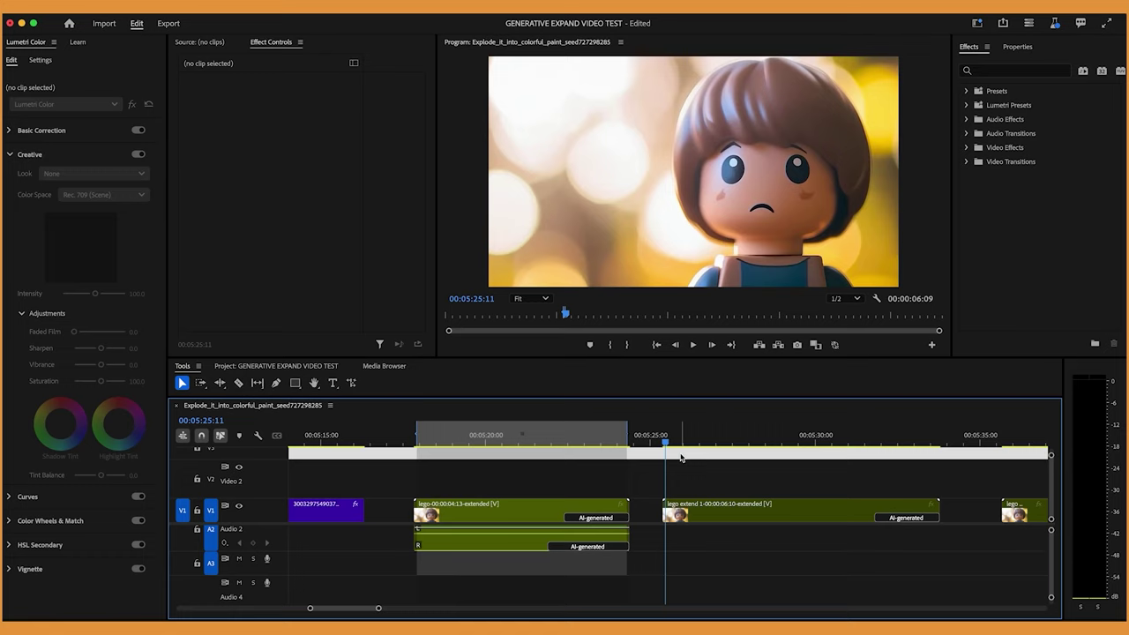
key("space")
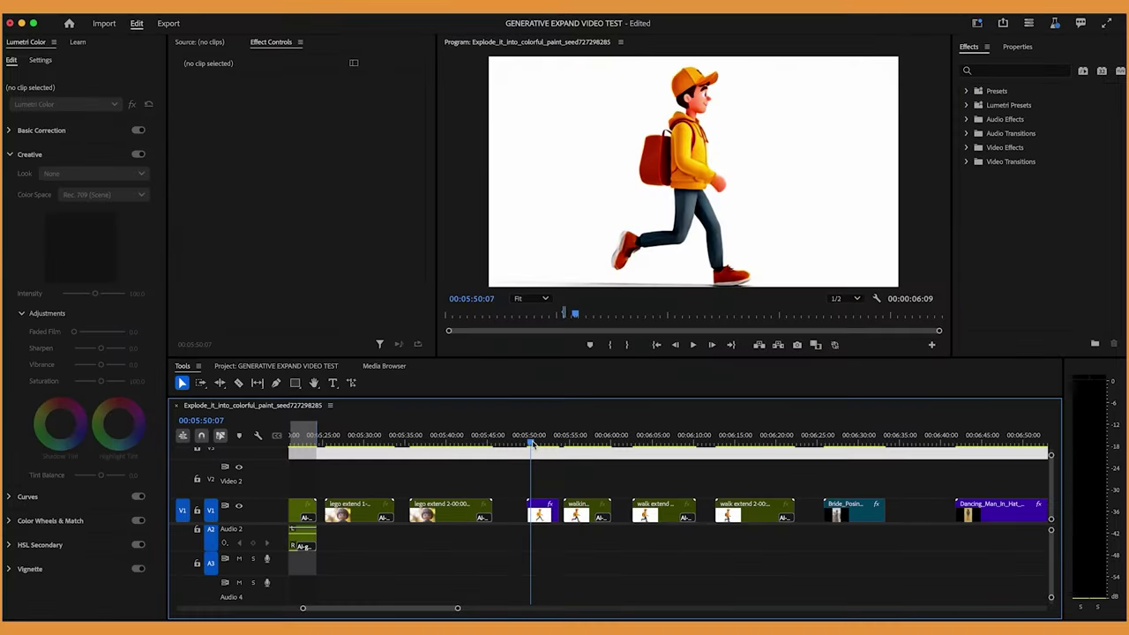
left_click_drag(532, 444, 528, 444)
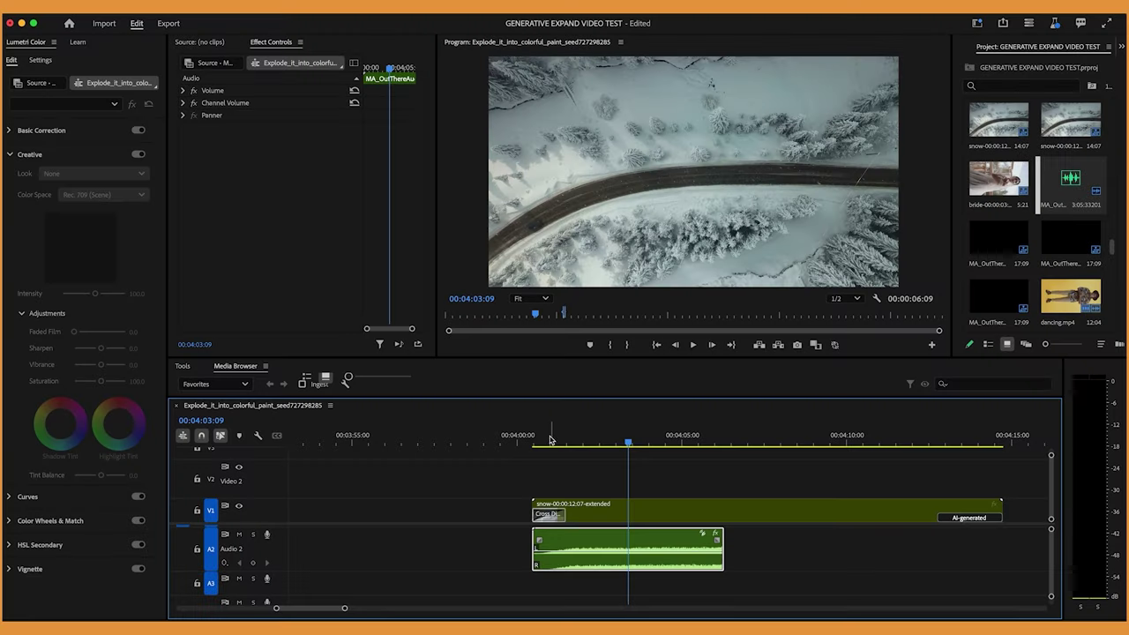
Step: Play the snow clip from its start to hear its short music, then switch to Generative Extend
left_click(549, 440)
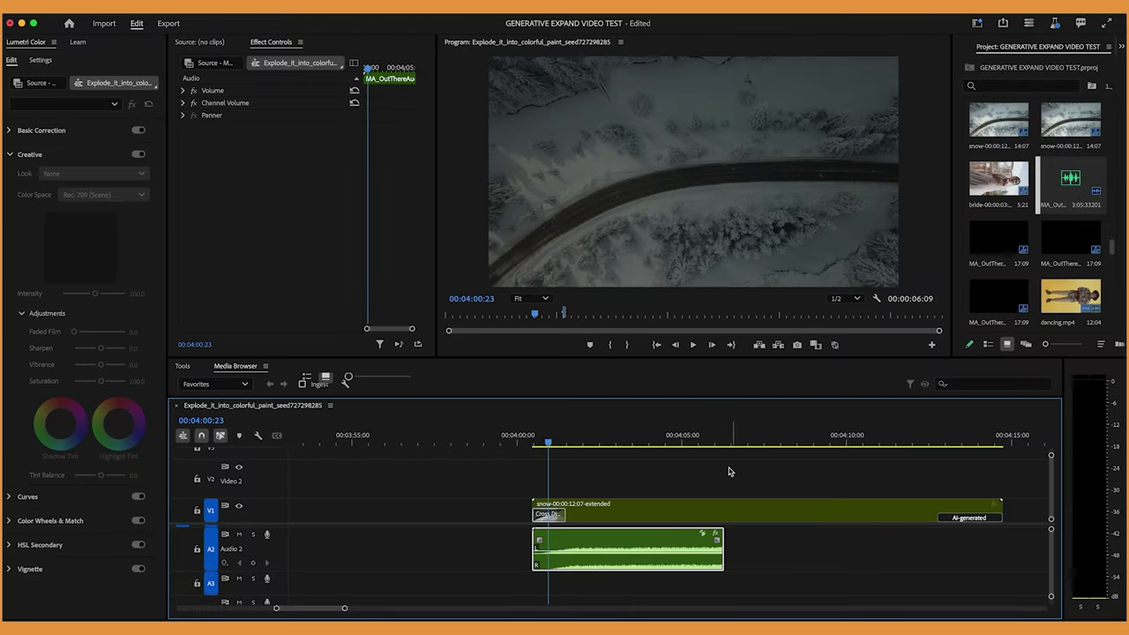
key("space")
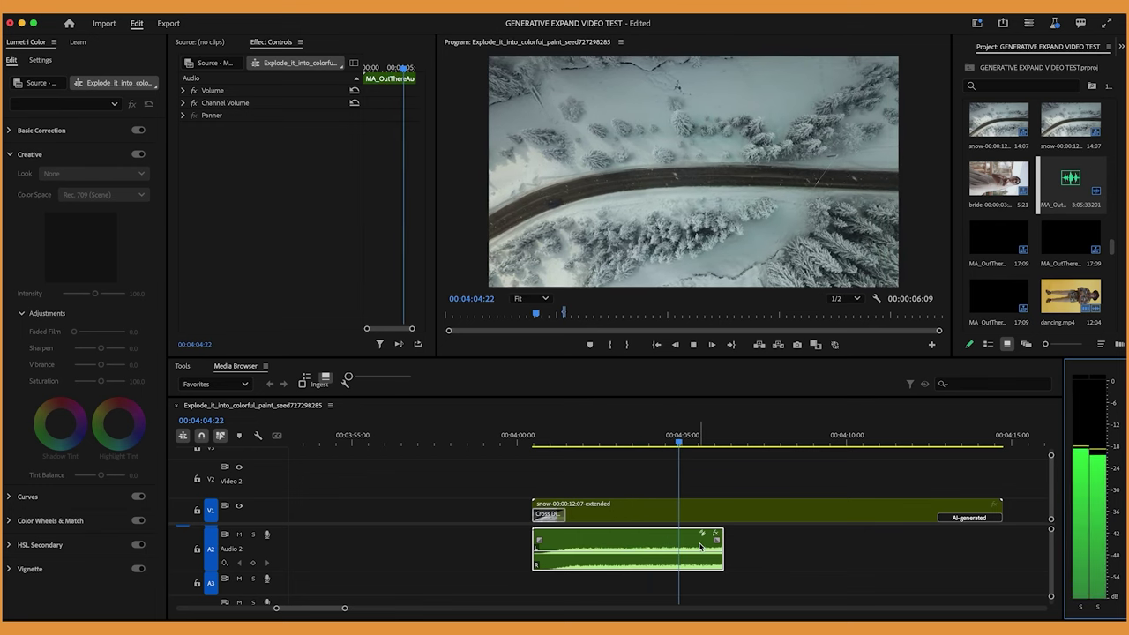
key("space")
key("ctrl+shift+comma")
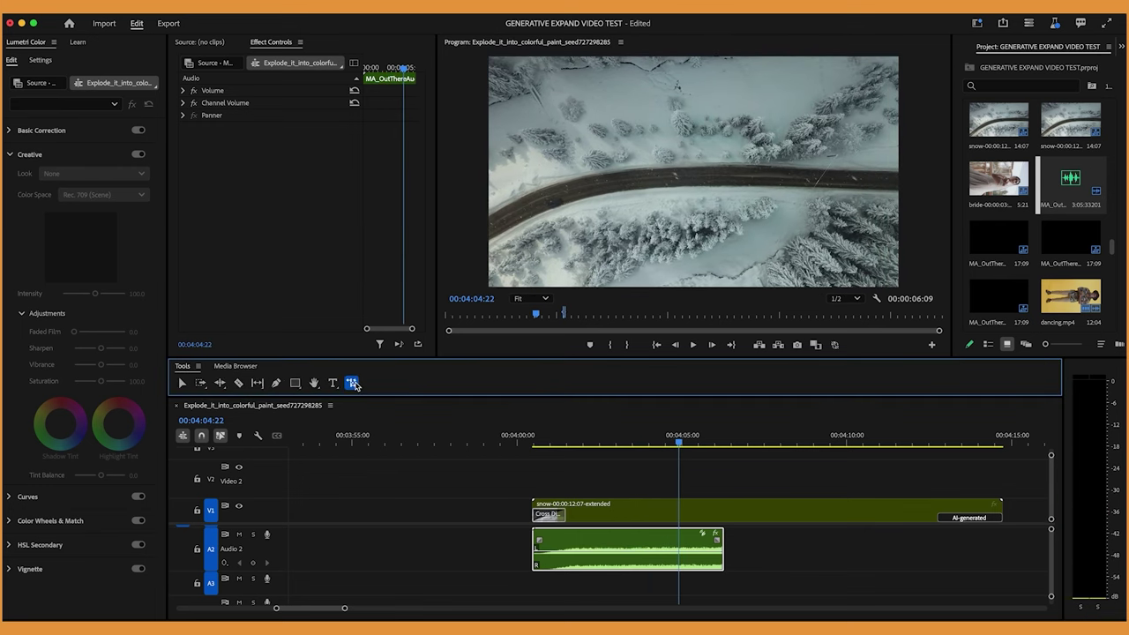
Step: Extend the music under the snow clip with AI-generated audio past the footage and play it back
left_click_drag(725, 552, 774, 546)
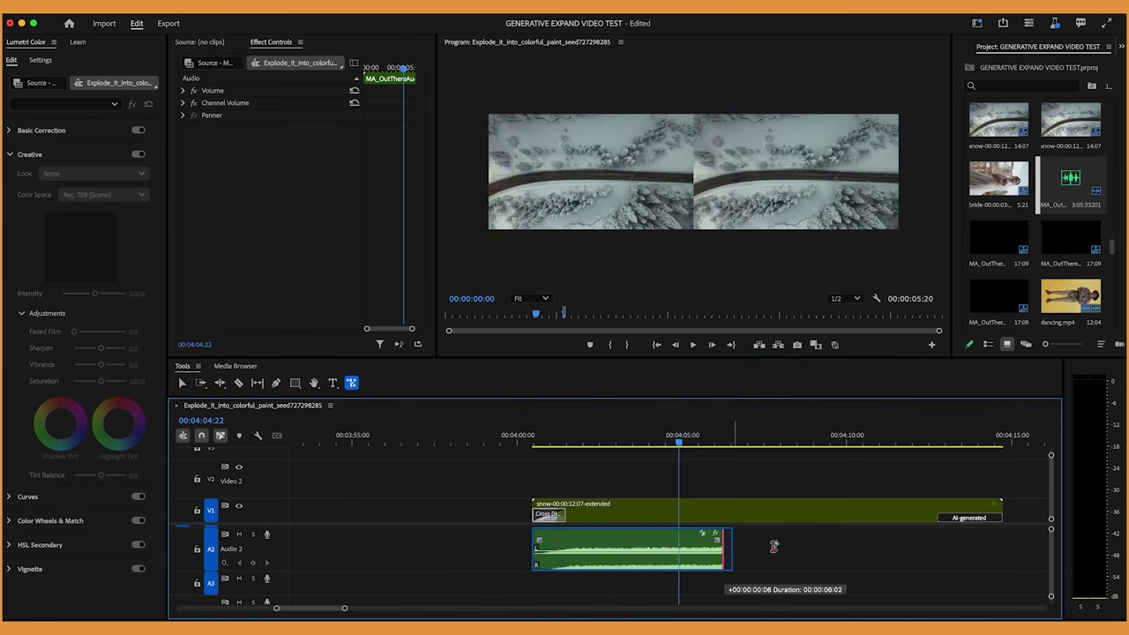
left_click_drag(1001, 548, 904, 548)
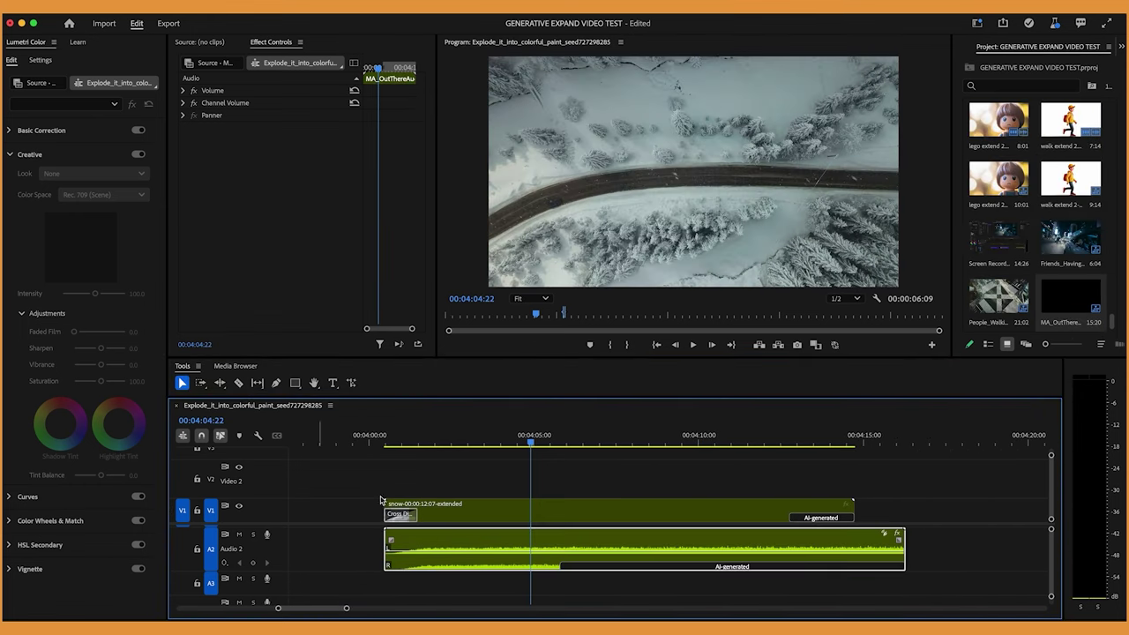
left_click(412, 449)
key("space")
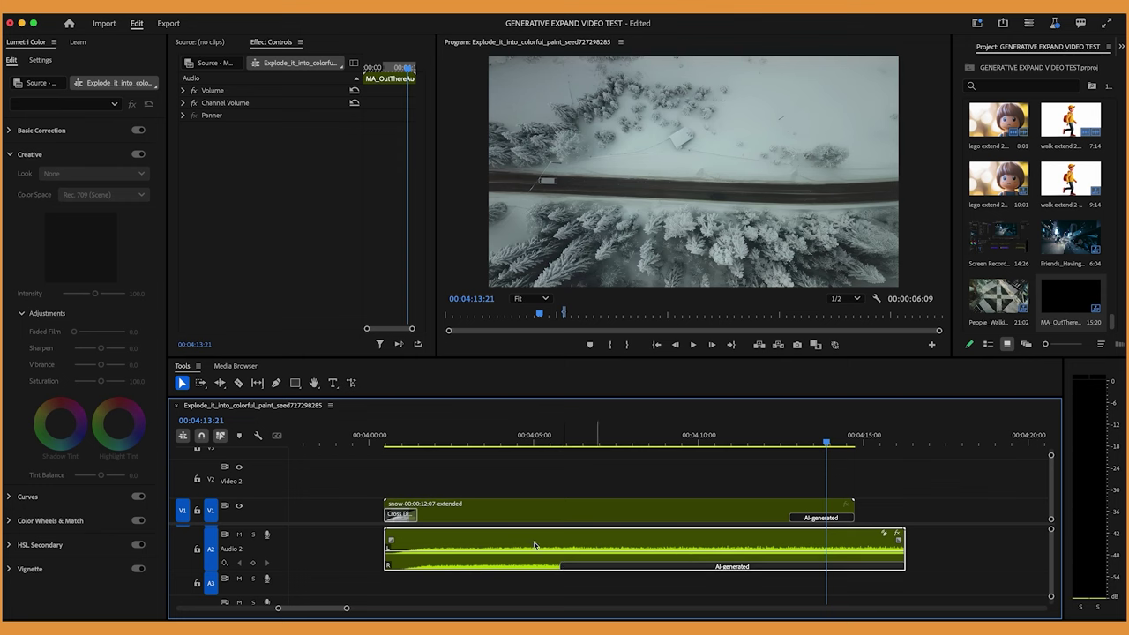
left_click(529, 446)
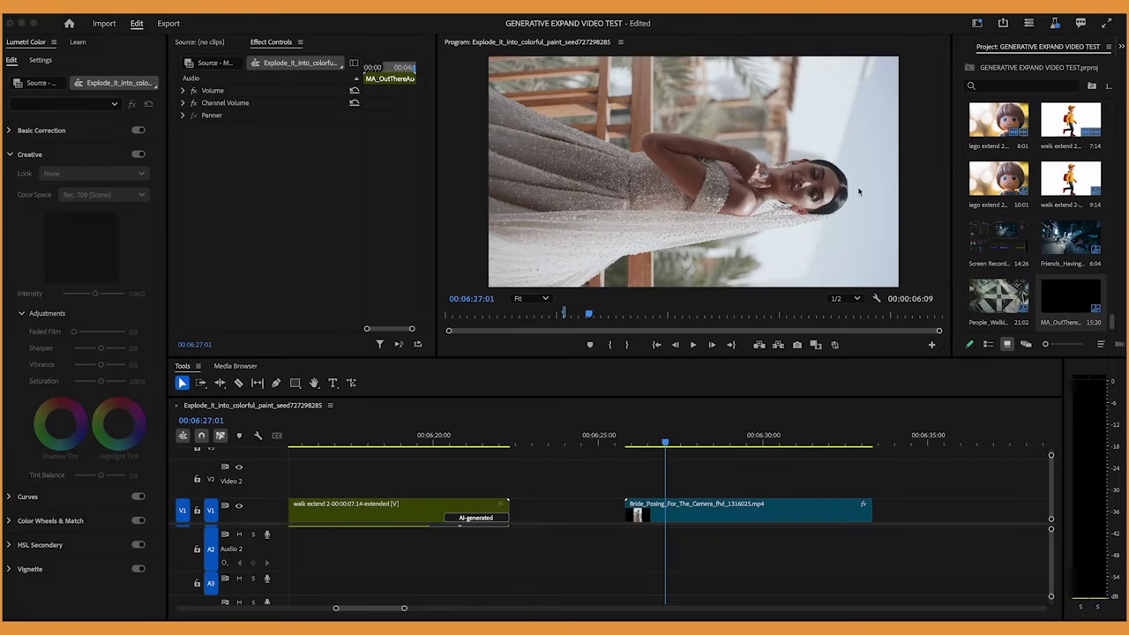
Step: Mark the Bride_Posing_For_The_Camera clip's range and move the playhead just past its end
left_click(795, 464)
key("x")
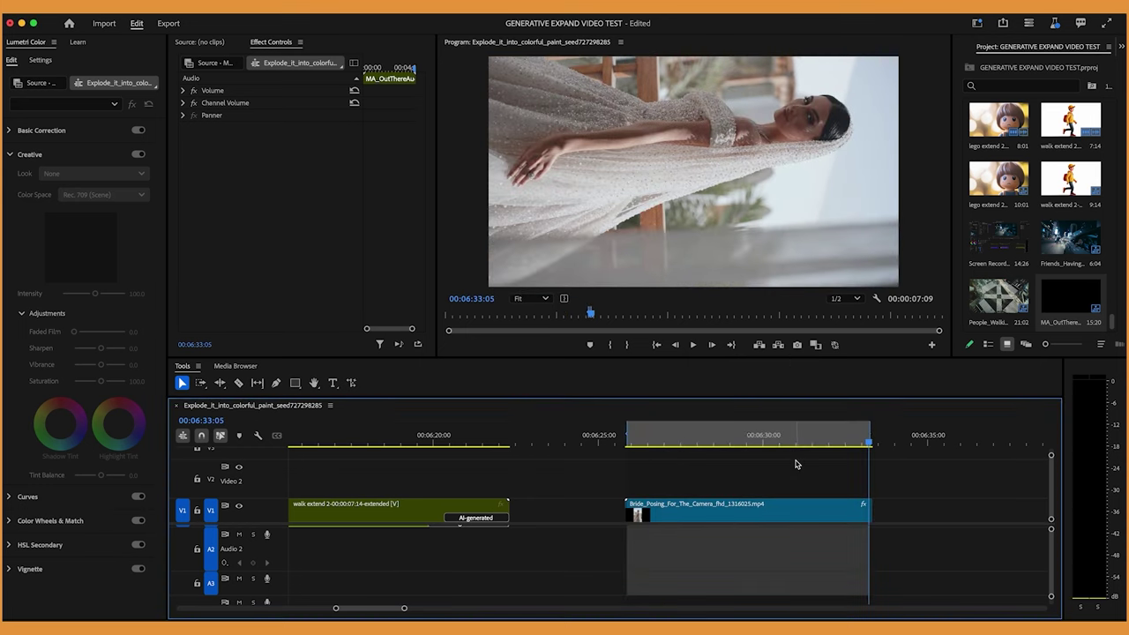
left_click(884, 445)
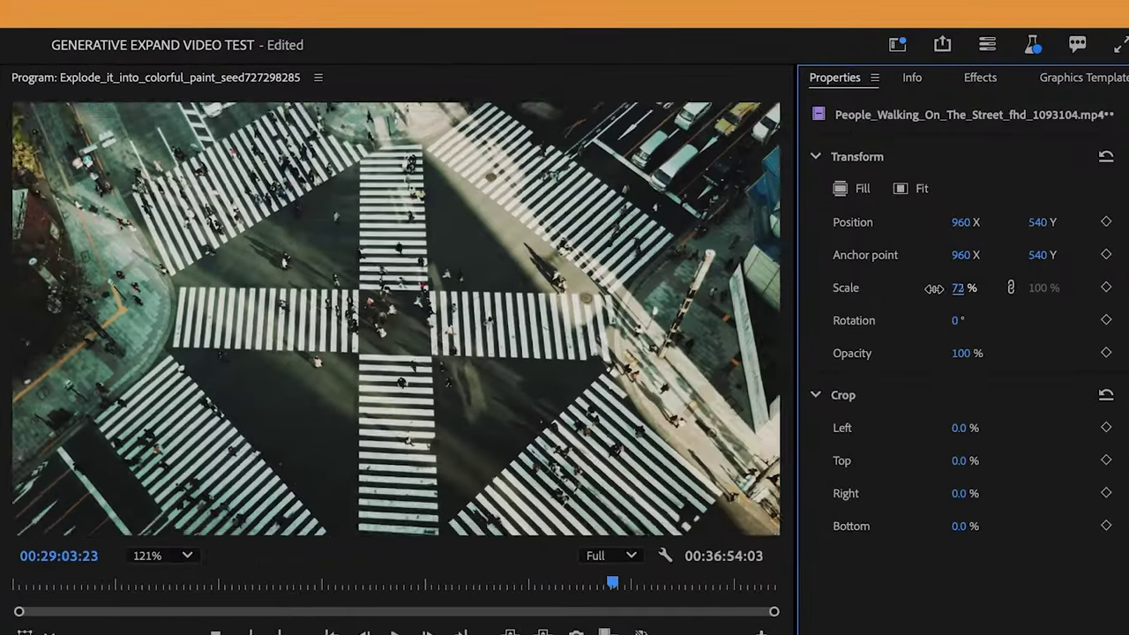
Step: Scale down the People_Walking footage, then open the export Frame Size choices, currently Full HD 1920 x 1080
left_click_drag(1014, 163, 992, 164)
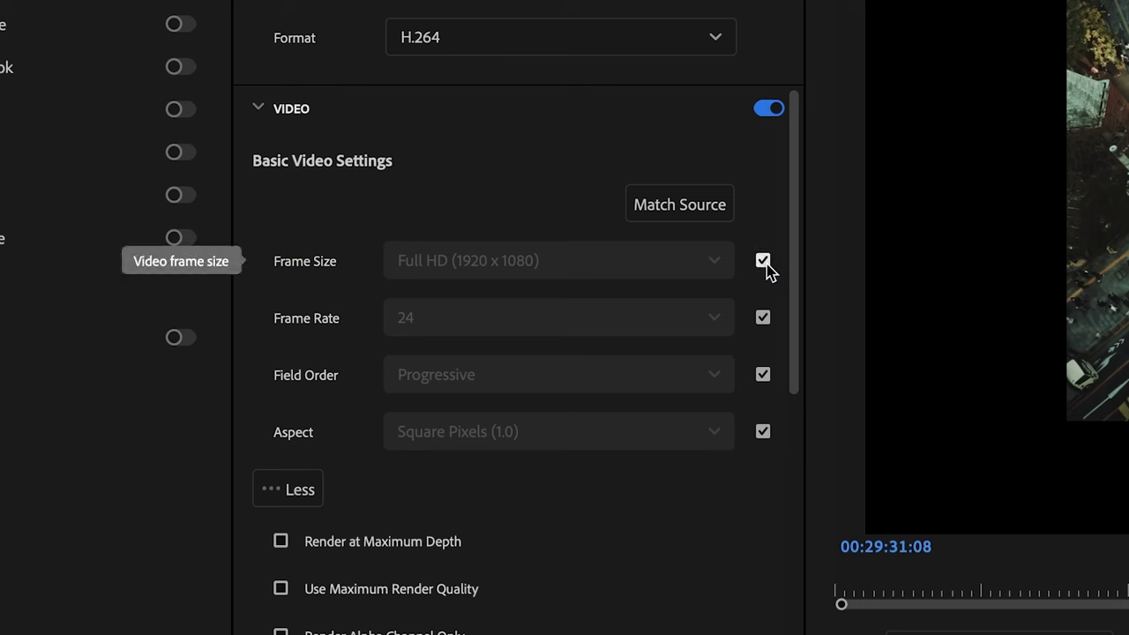
left_click(764, 263)
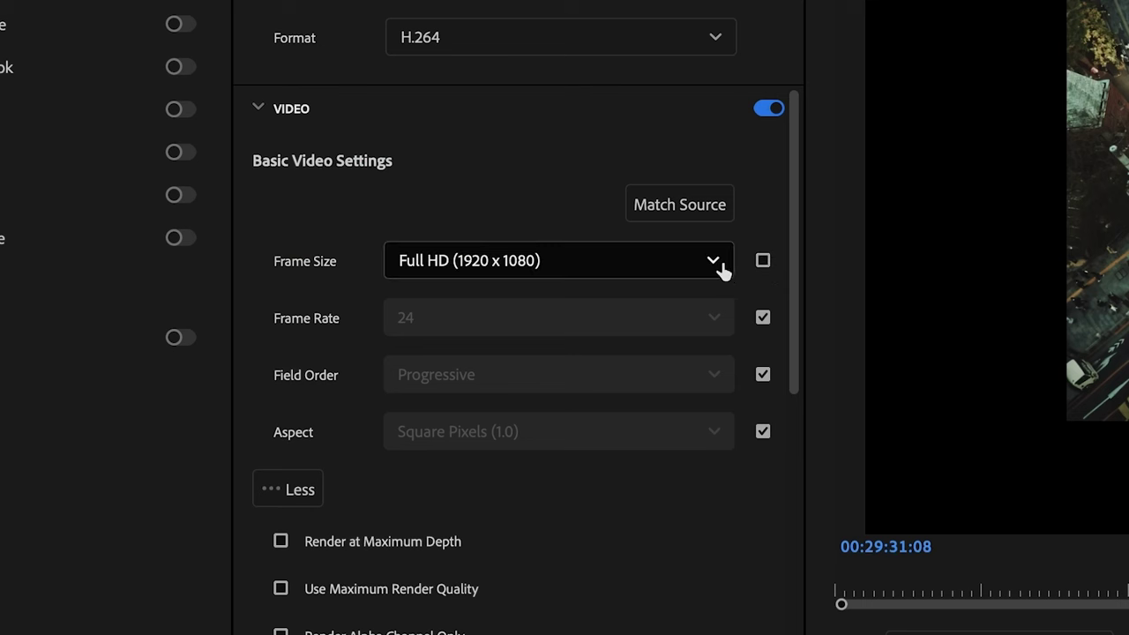
left_click(718, 266)
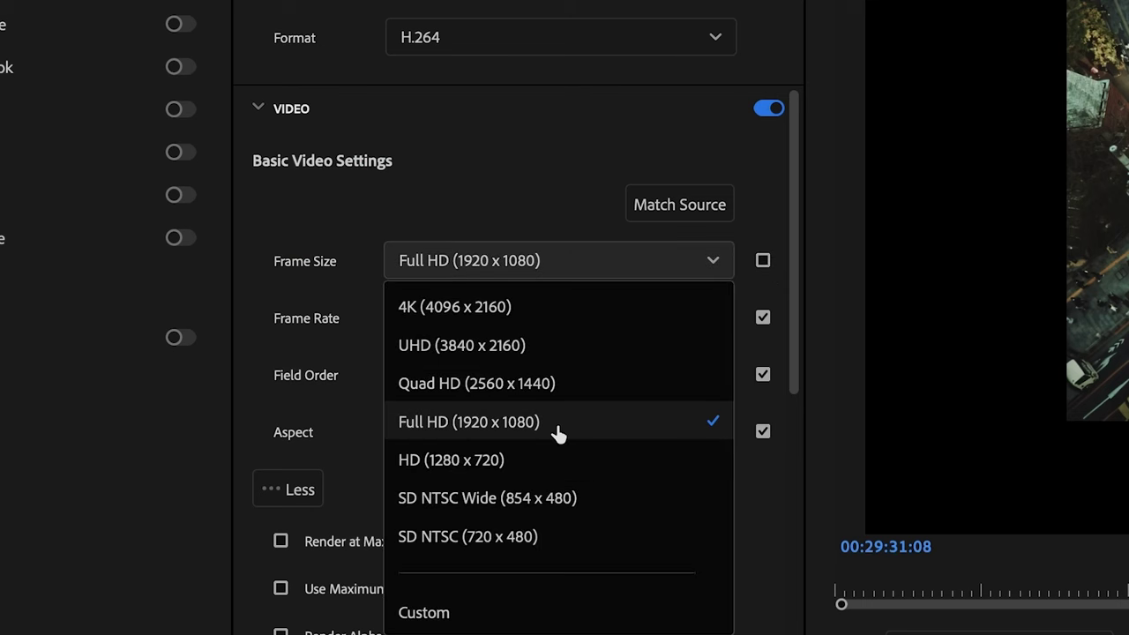